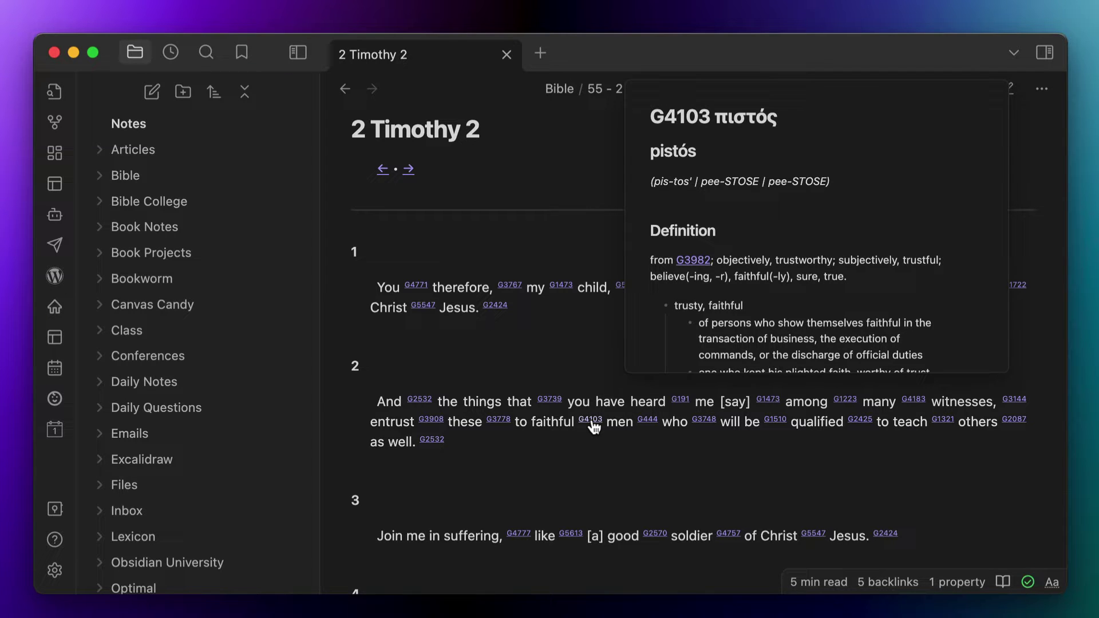
Read through the definition in the pop-up preview of lexicon entry G4103 linked in 2 Timothy 2, verse 2
scroll(811, 290, "down", 5)
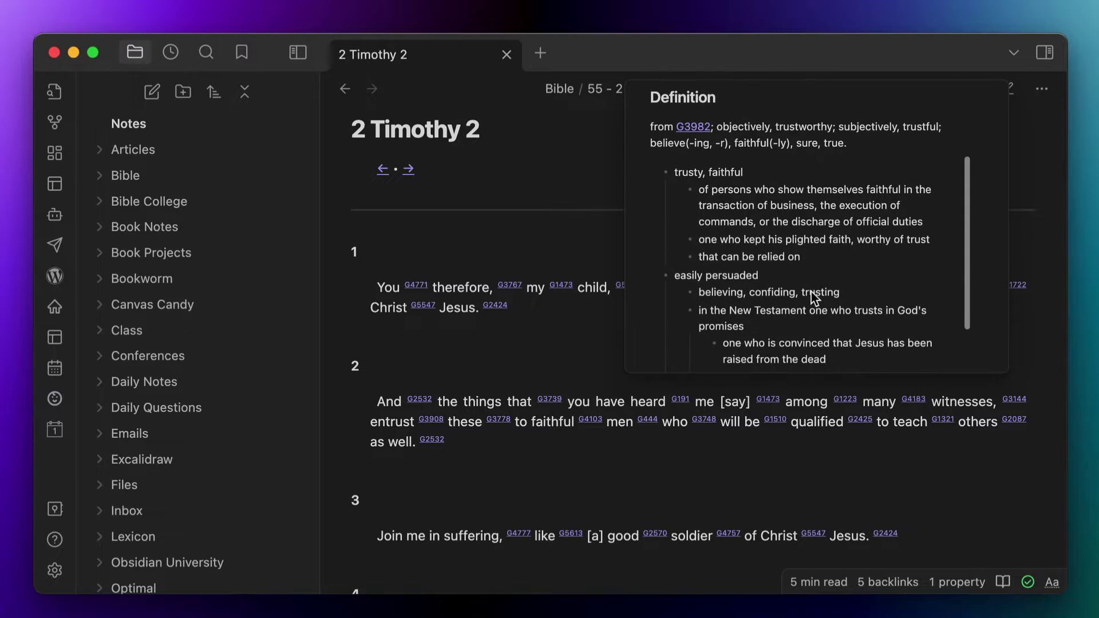
scroll(812, 290, "down", 4)
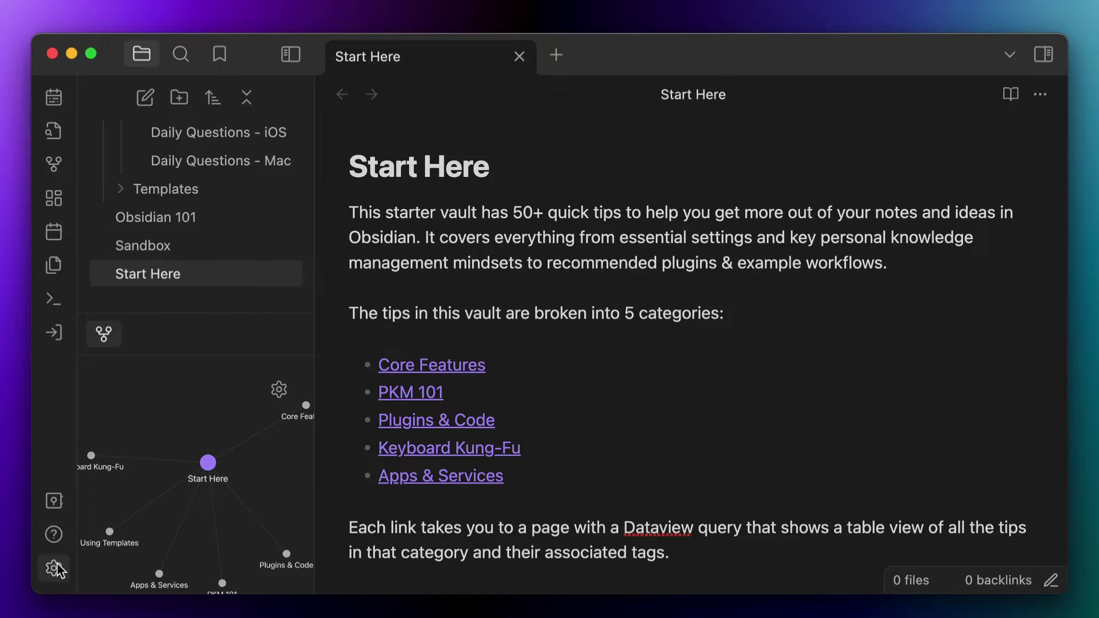
Copy the Bible.css file from the starter vault's CSS snippets folder
left_click(54, 567)
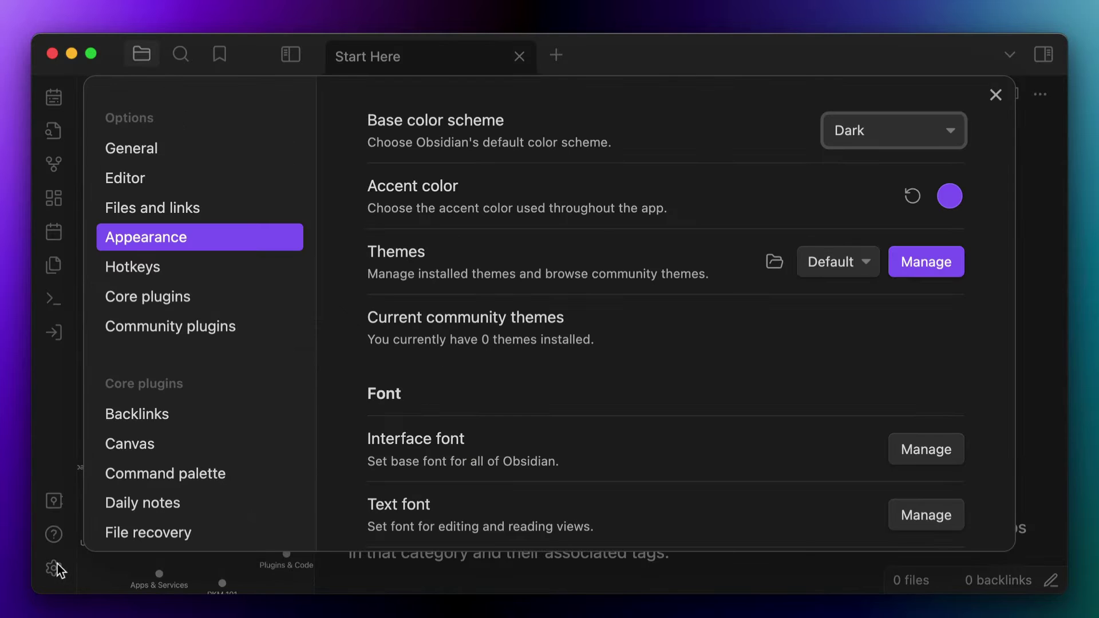
scroll(640, 359, "down", 15)
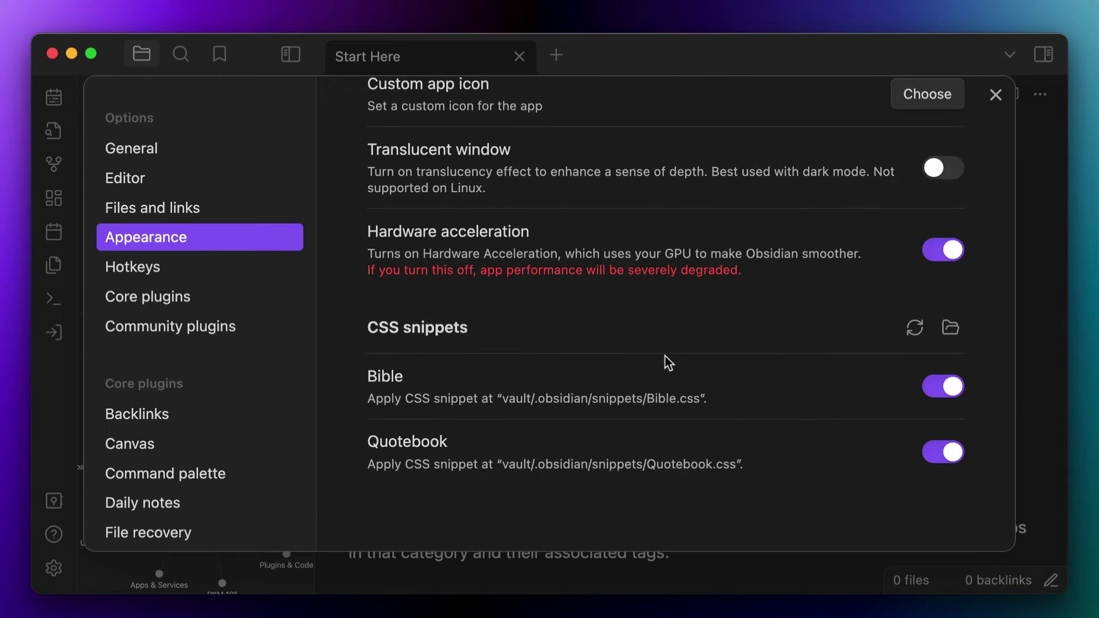
left_click(949, 328)
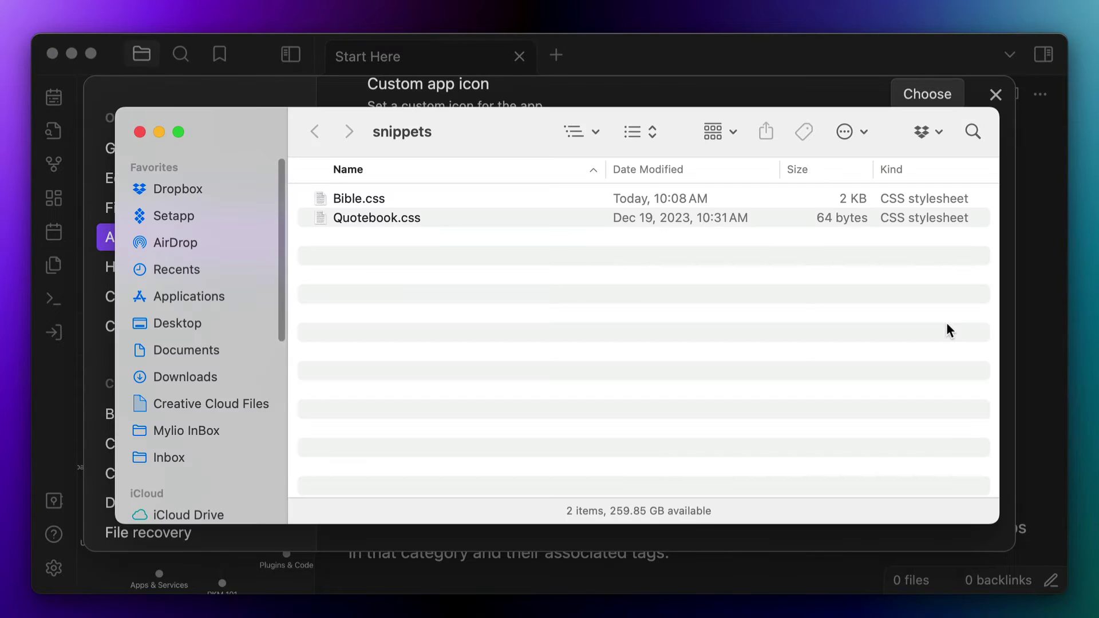
left_click(729, 200)
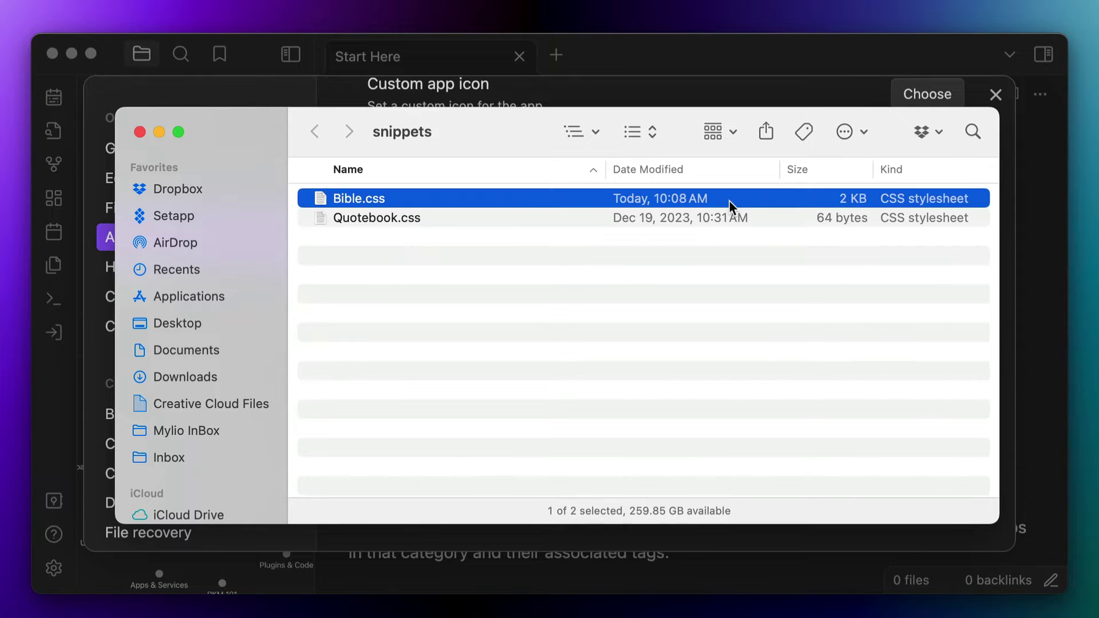
key("super+c")
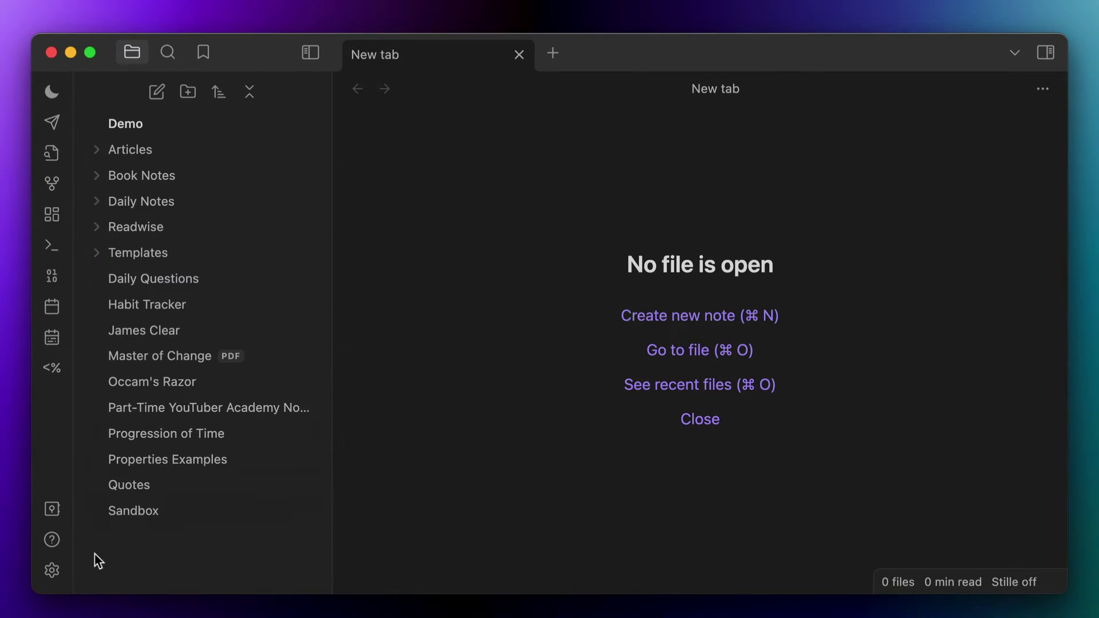
Paste the copied Bible.css file into the Demo vault's CSS snippets folder
left_click(51, 570)
scroll(664, 358, "down", 10)
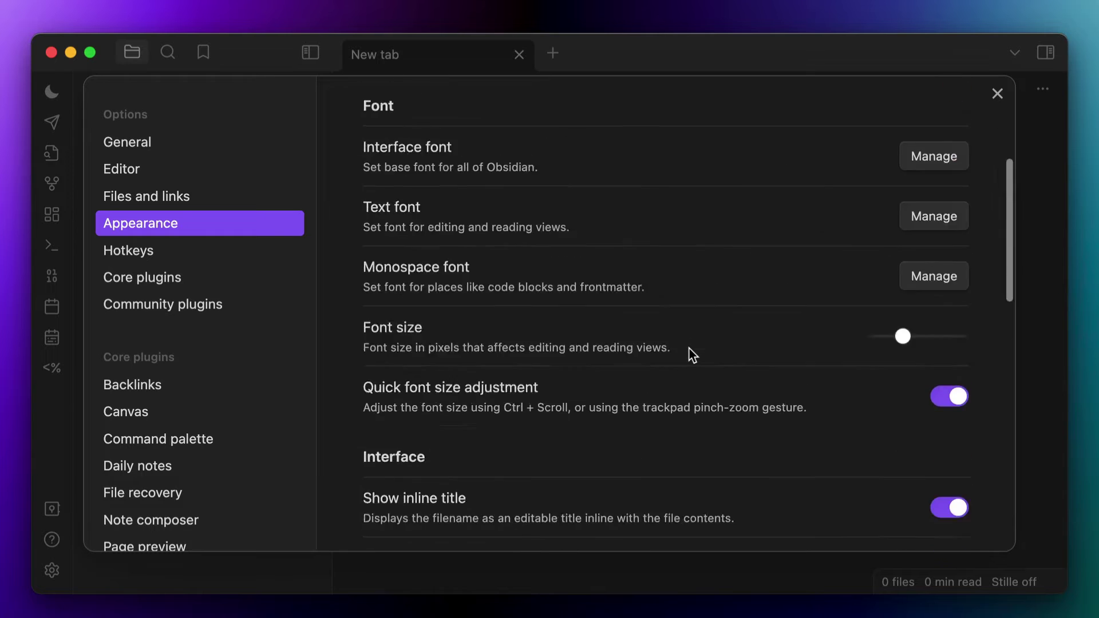
left_click(955, 347)
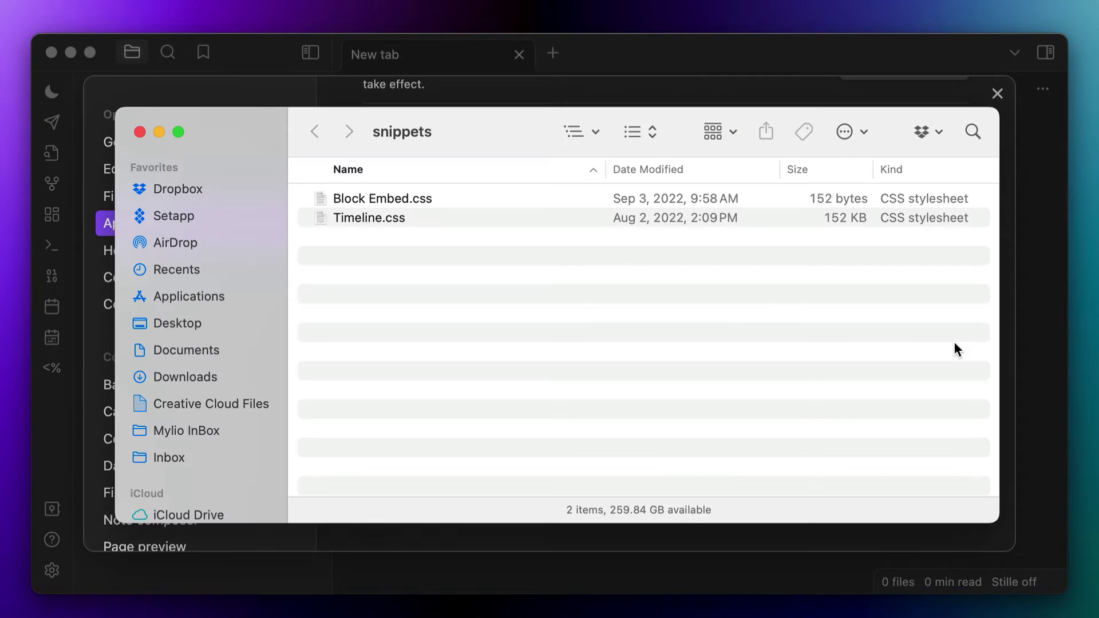
key("super+v")
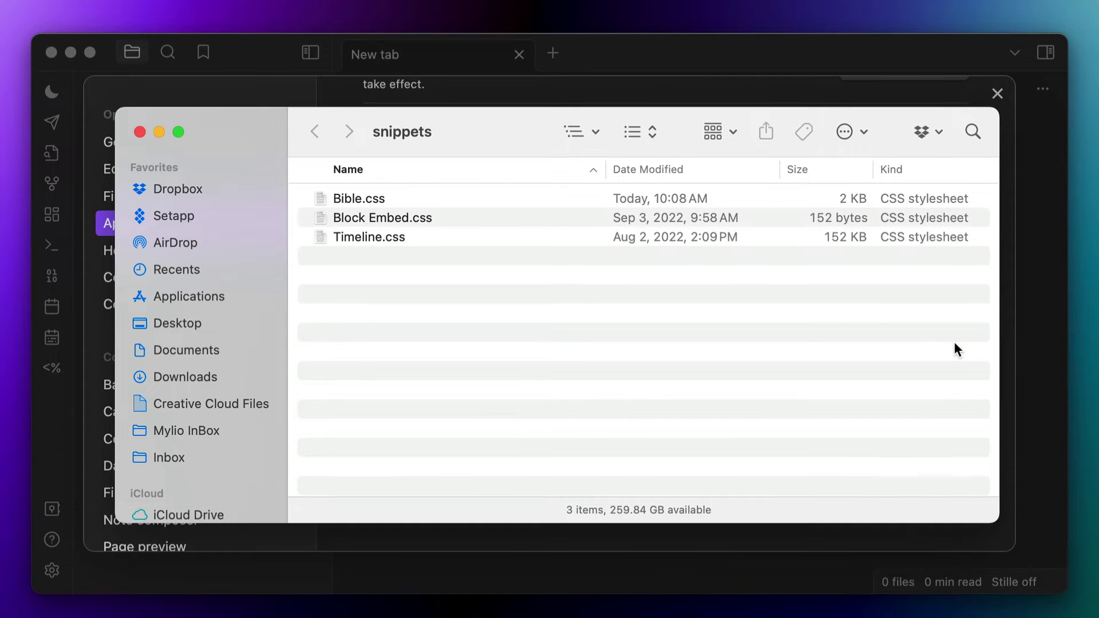
Reload the Demo vault's CSS snippets and enable the Bible snippet
left_click(836, 94)
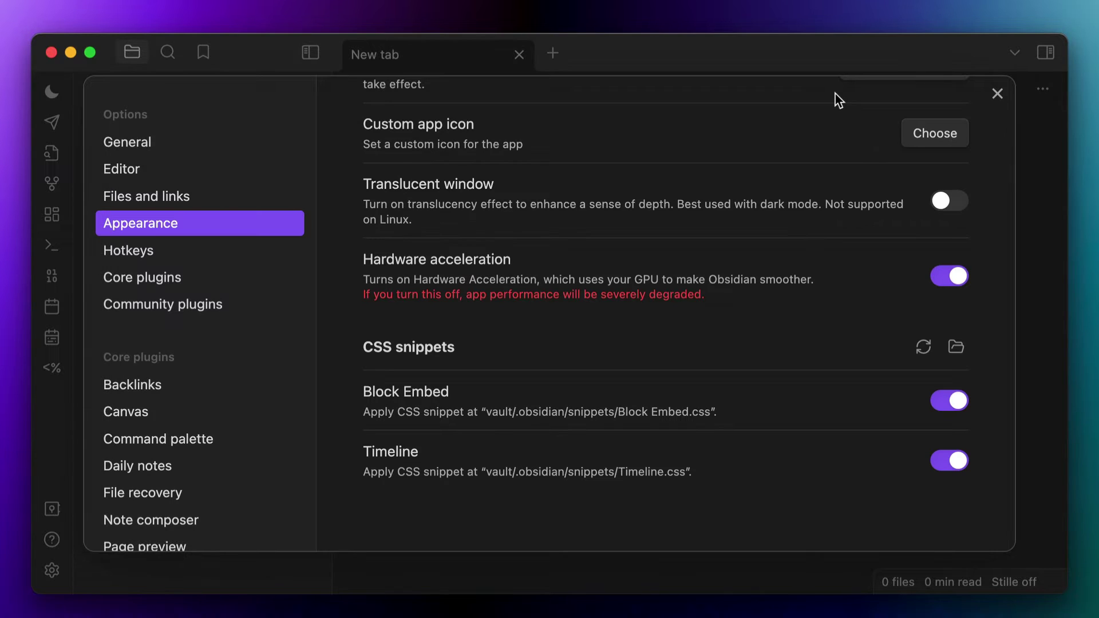
left_click(924, 347)
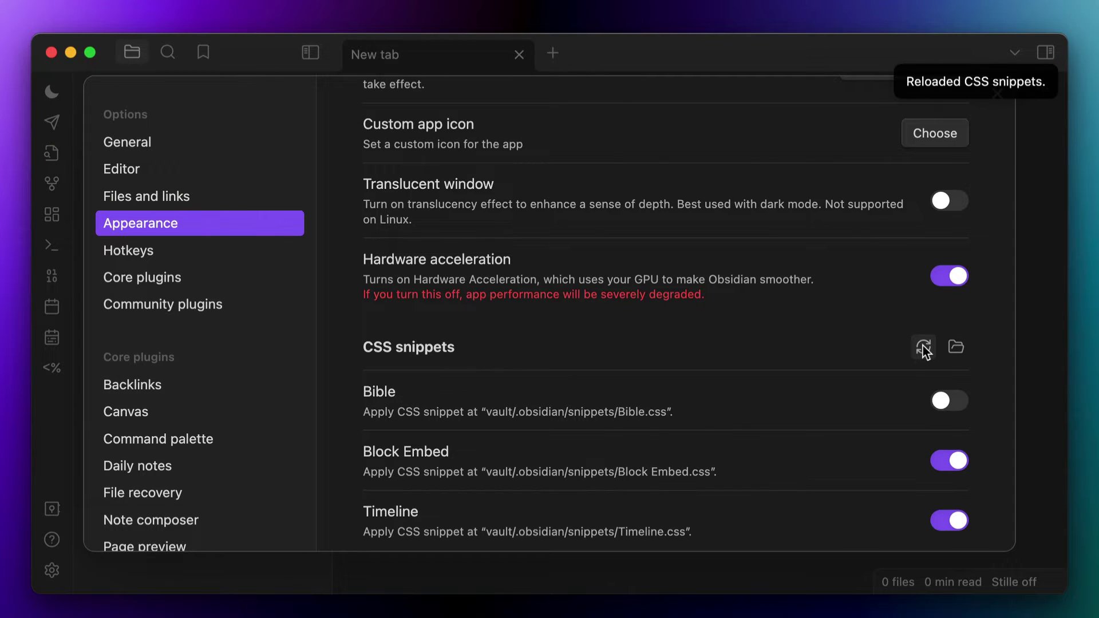
left_click(948, 401)
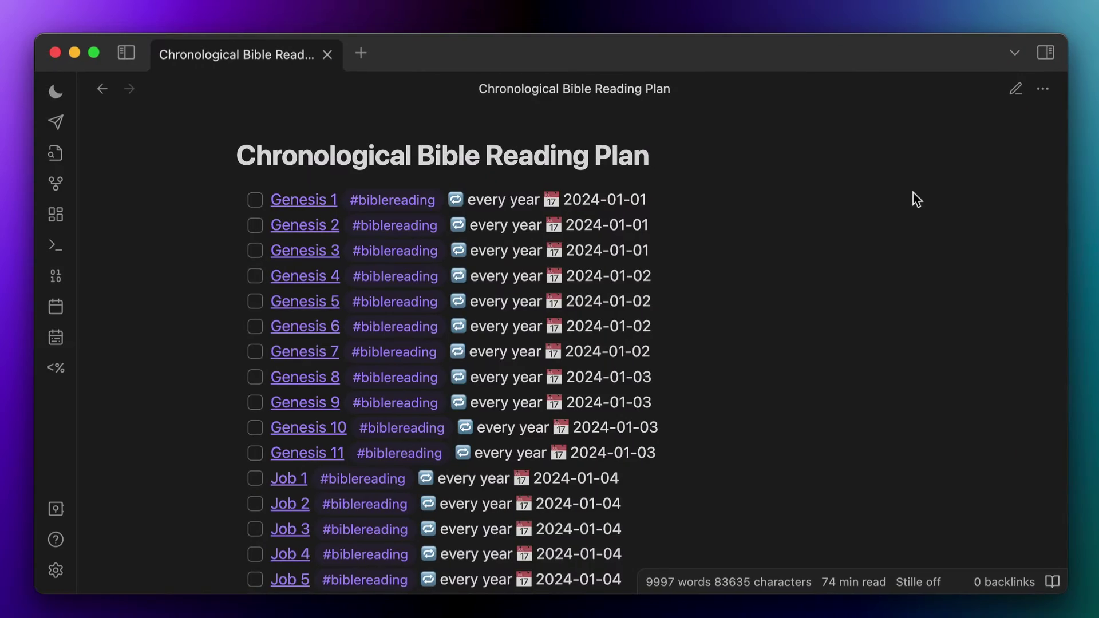
Look through the dated chapter tasks in the Chronological Bible Reading Plan note
scroll(913, 193, "down", 20)
scroll(912, 192, "down", 20)
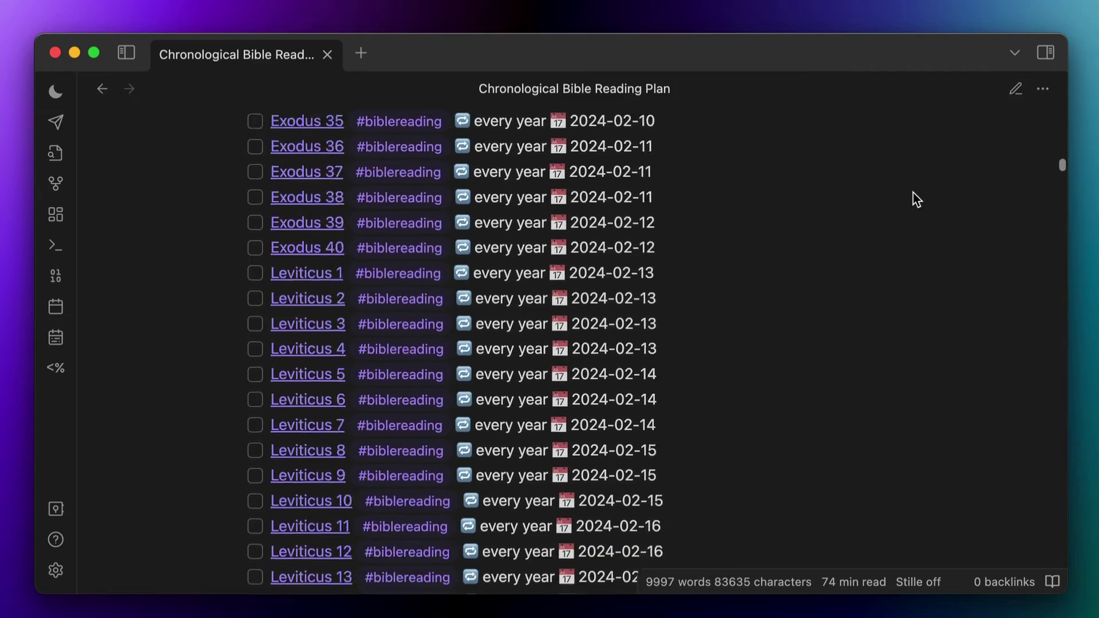
scroll(912, 192, "down", 20)
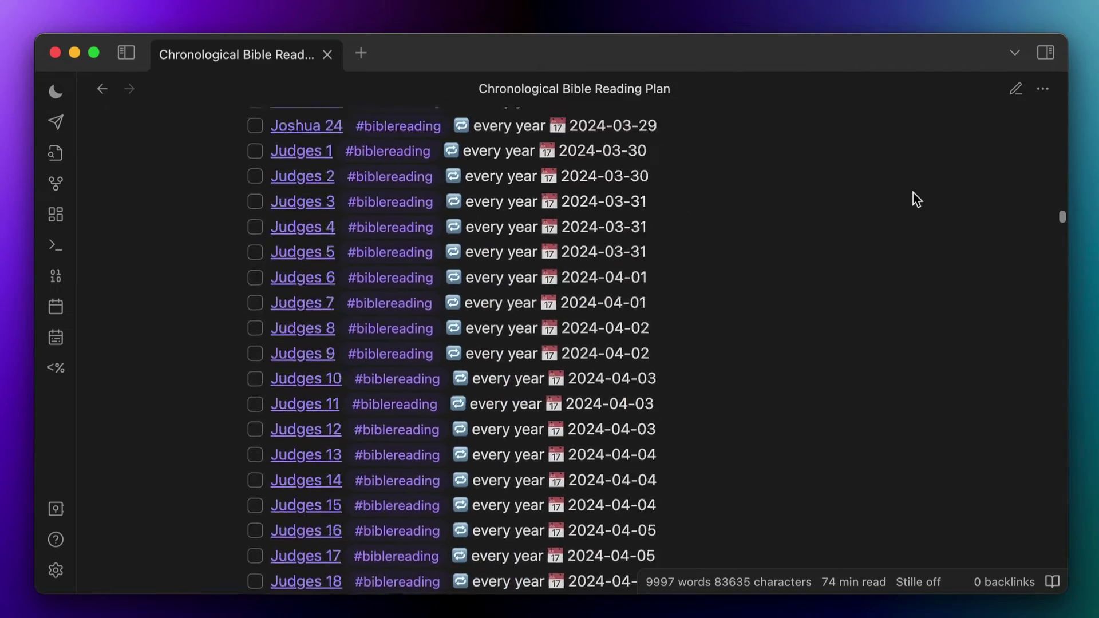
scroll(912, 199, "down", 20)
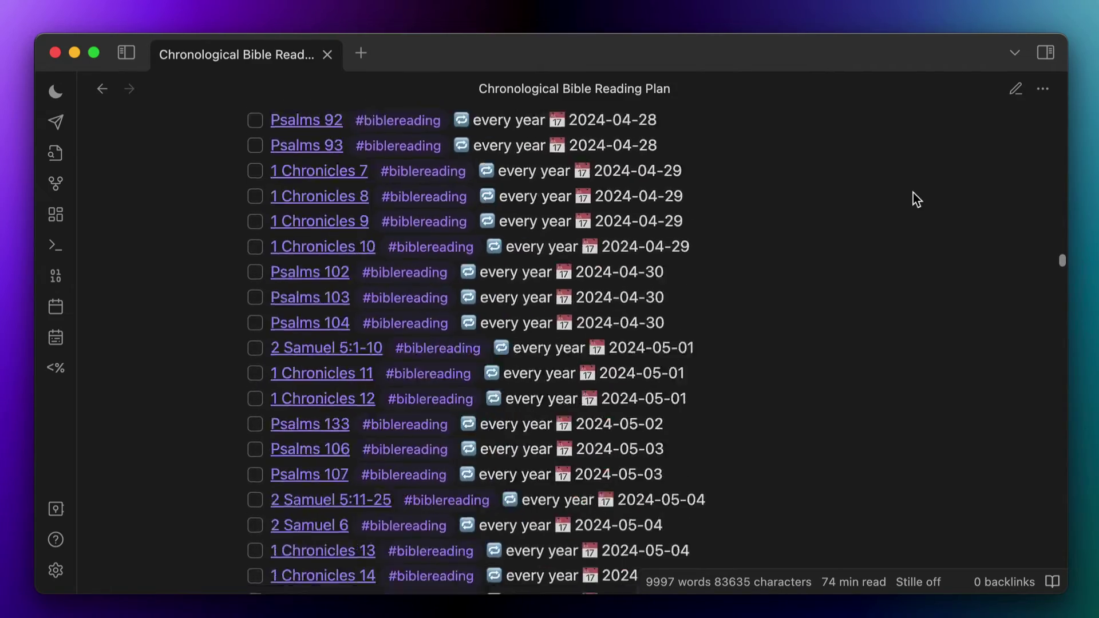
scroll(912, 200, "down", 20)
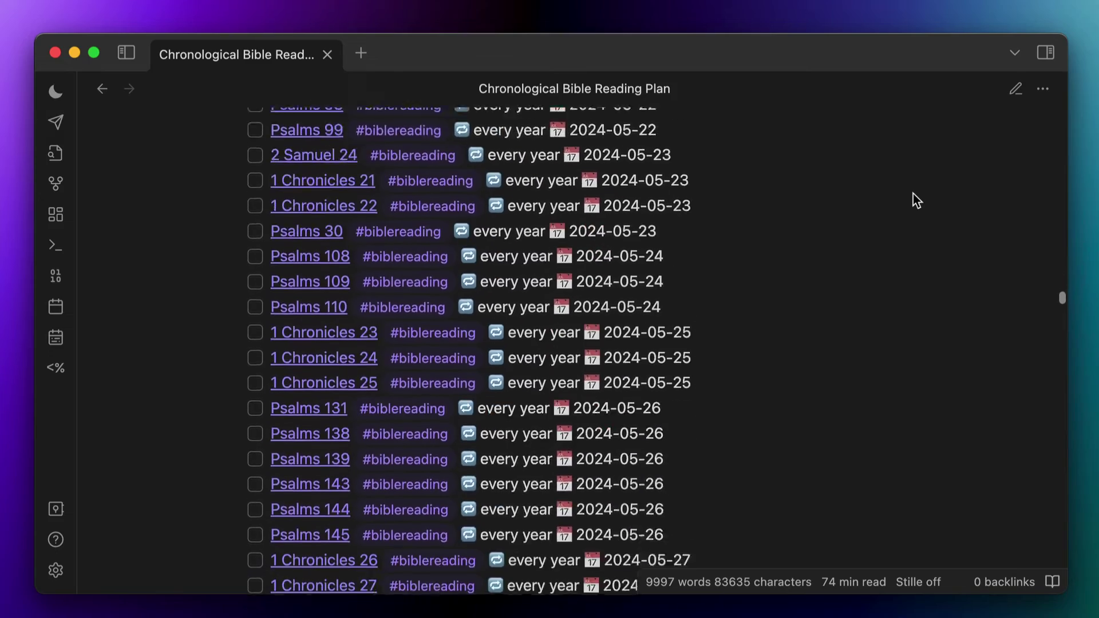
scroll(913, 193, "down", 20)
scroll(913, 200, "down", 20)
scroll(913, 193, "down", 20)
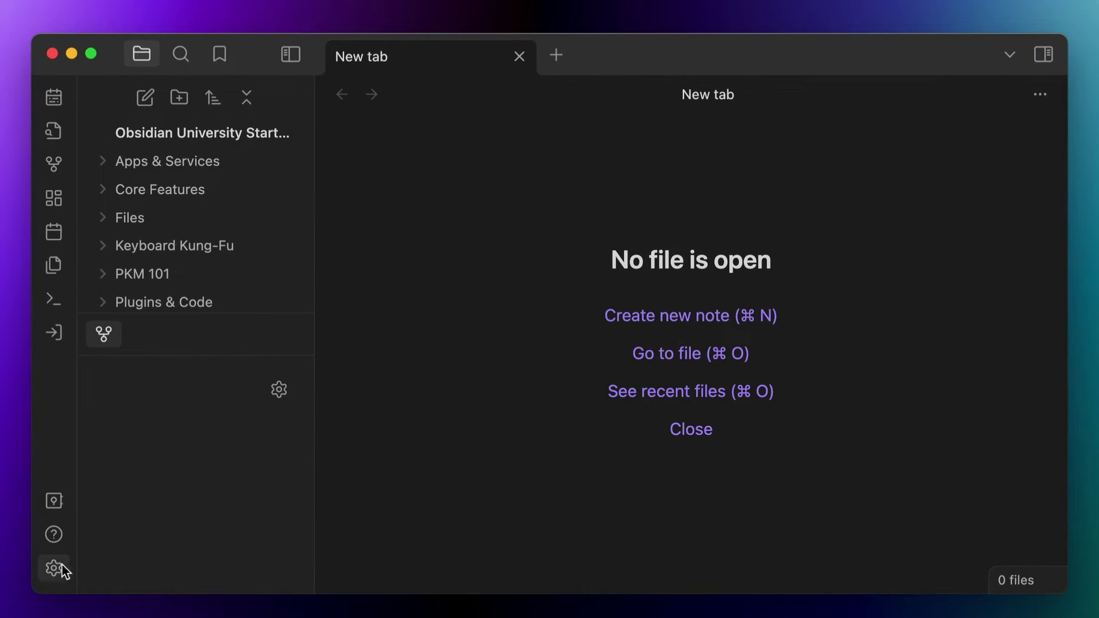
Find the Tasks community plugin, then install and enable it in the starter vault
left_click(57, 566)
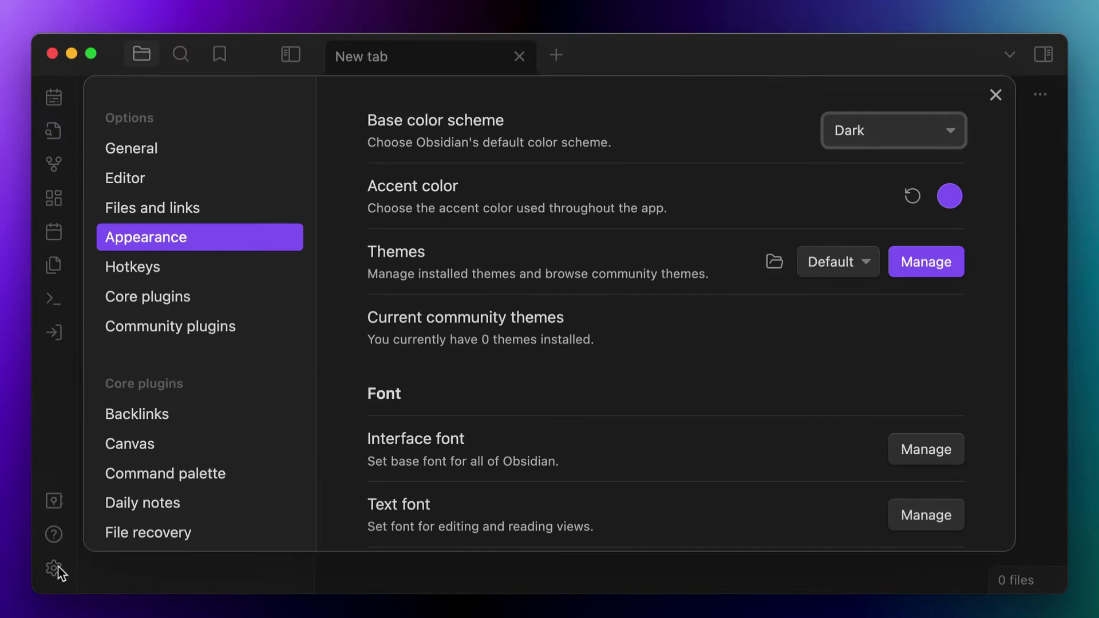
left_click(255, 332)
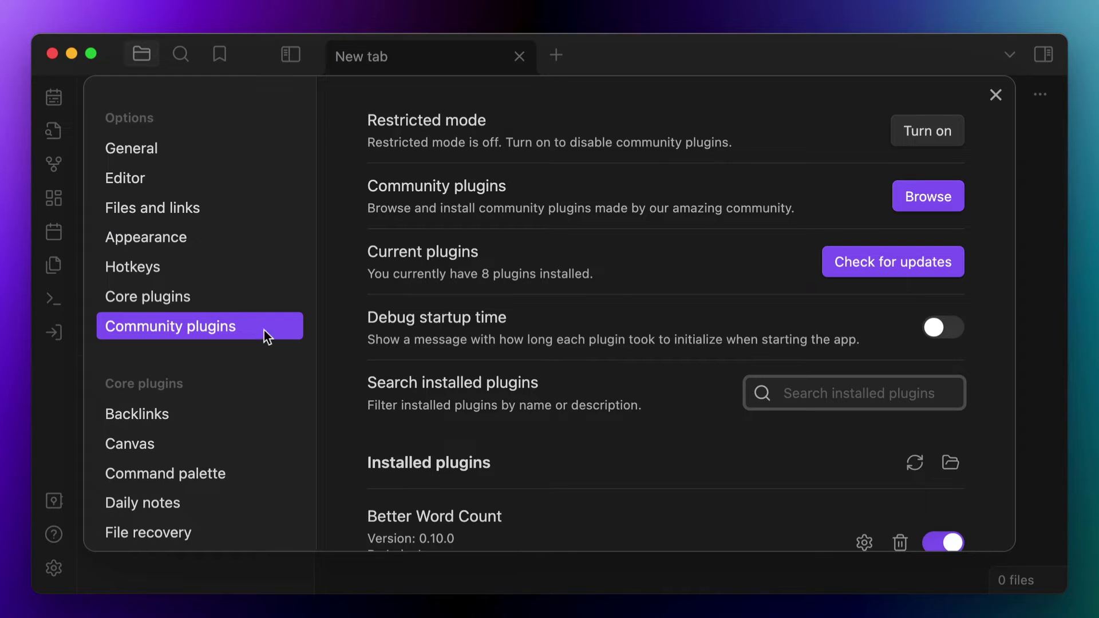
left_click(904, 191)
type("Tasks")
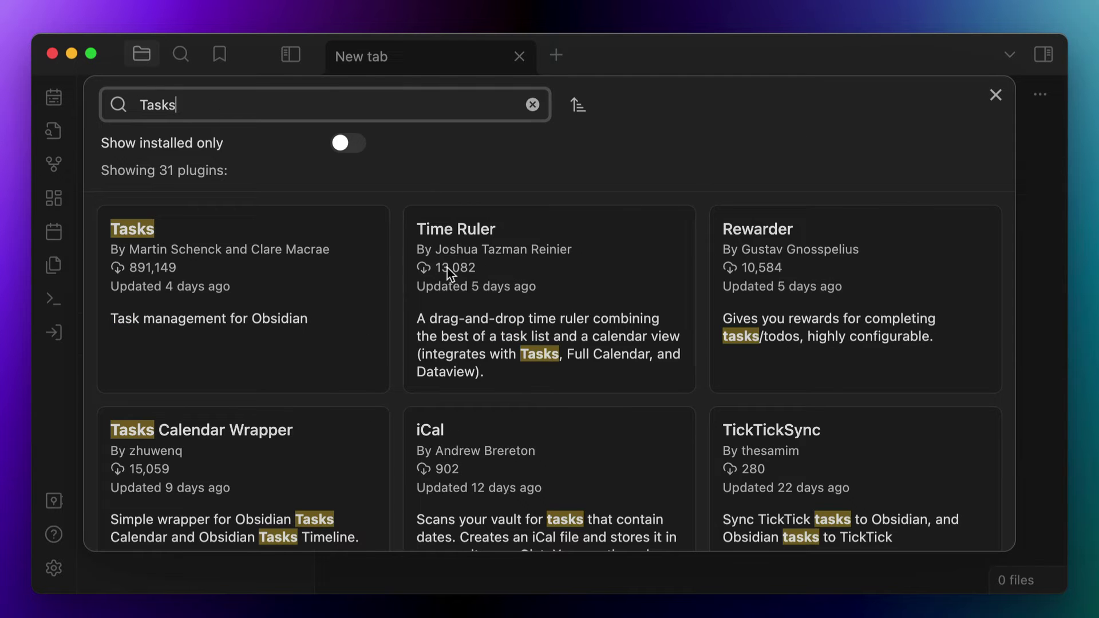
left_click(355, 311)
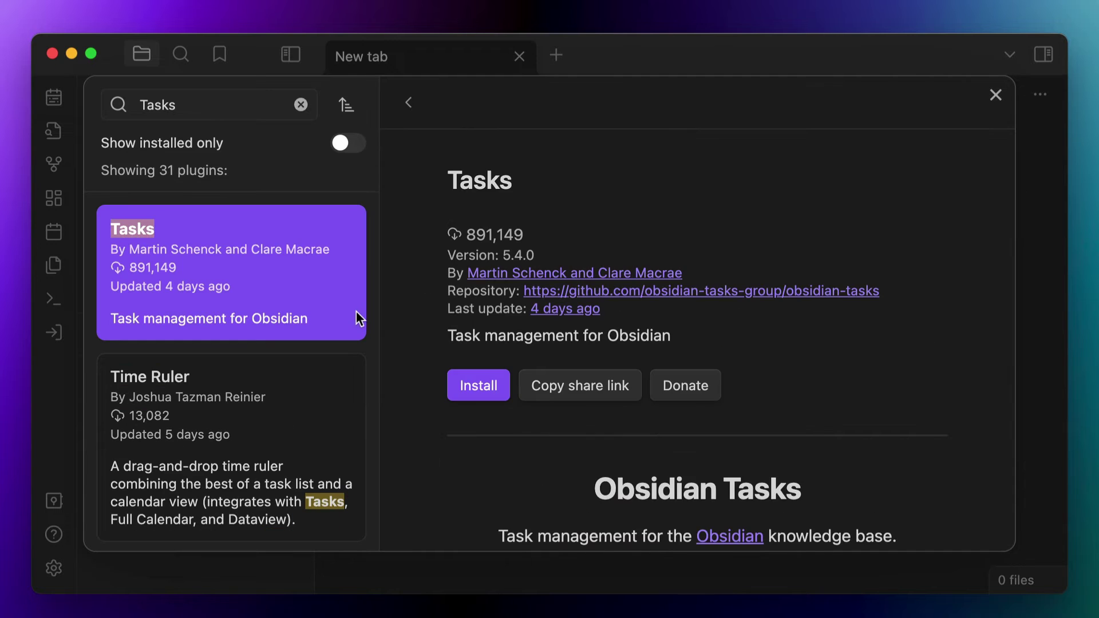
left_click(474, 389)
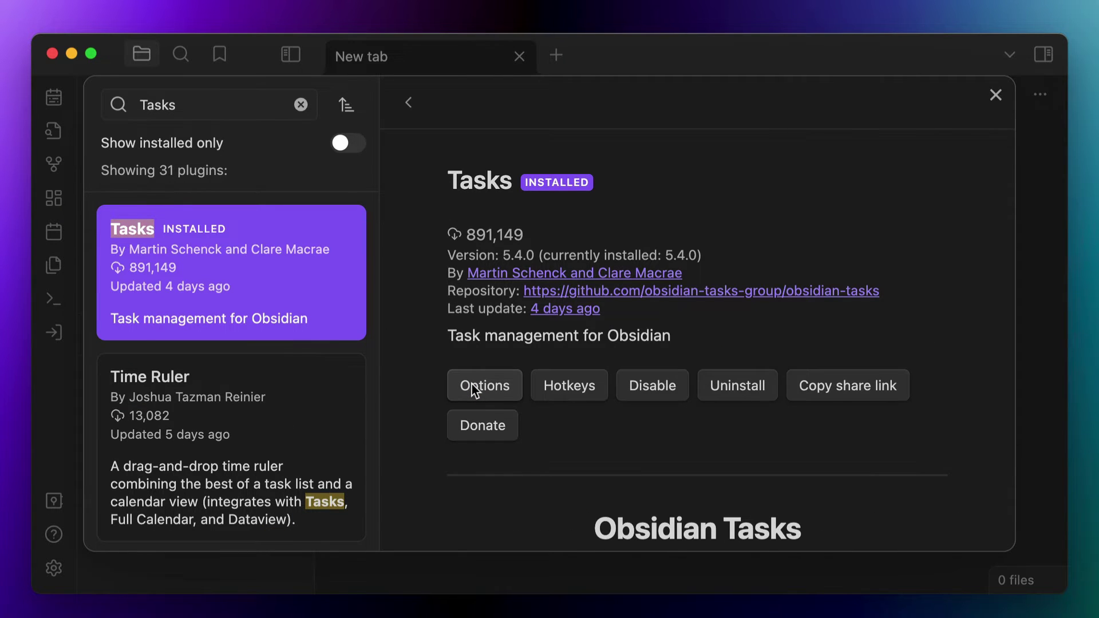
In the Tasks plugin options, set the global task filter to #todo and turn on removing the global filter from descriptions
left_click(475, 387)
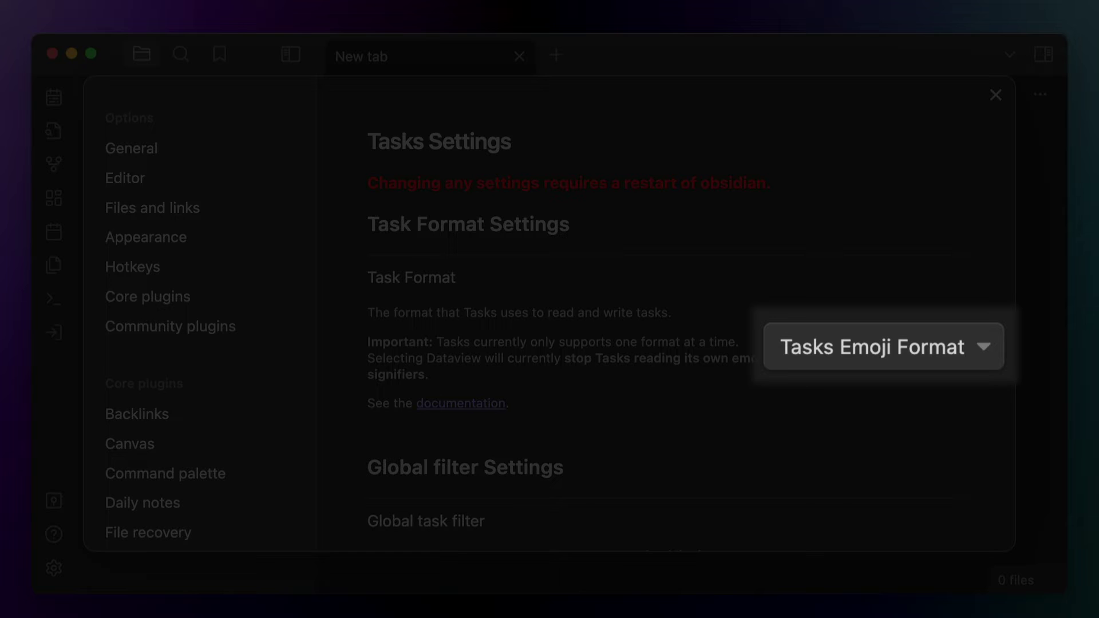
scroll(664, 315, "down", 5)
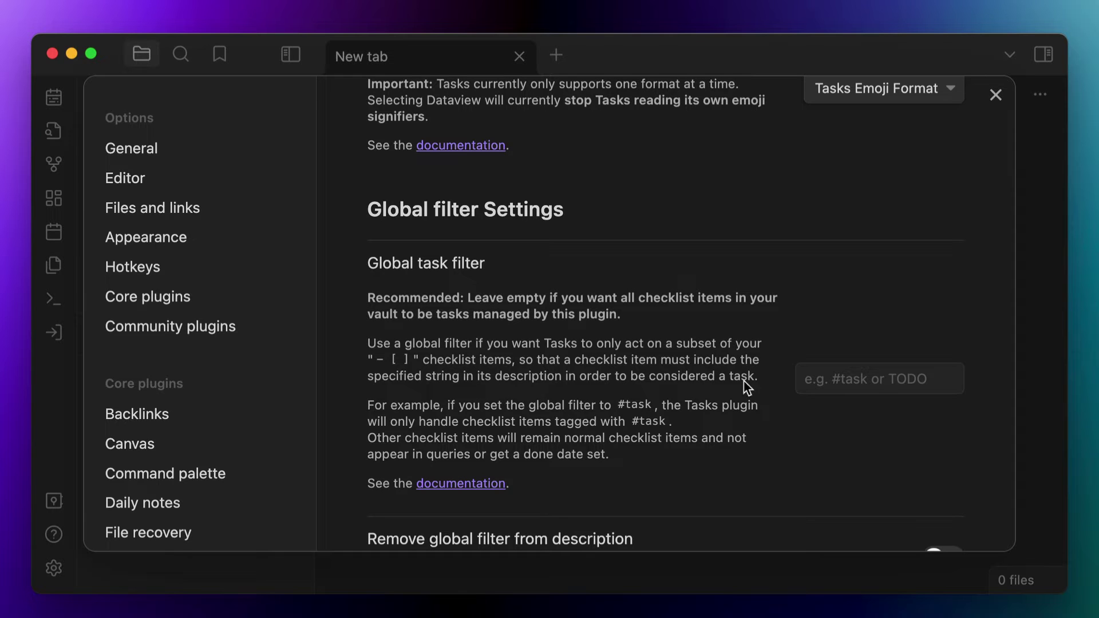
left_click(829, 376)
type("#todo")
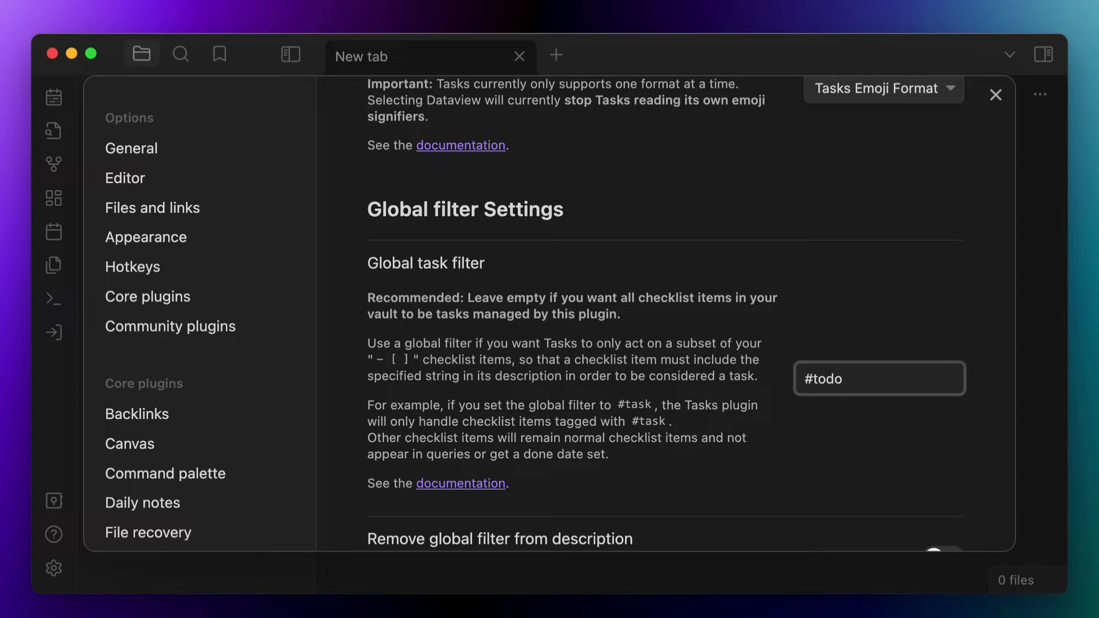
scroll(863, 369, "down", 5)
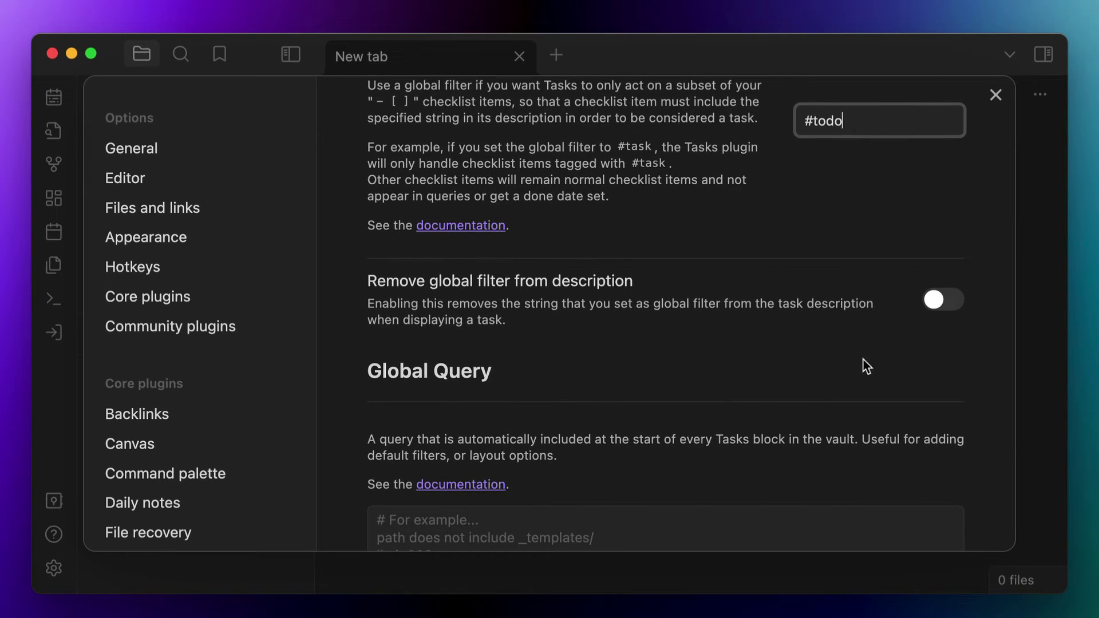
left_click(937, 301)
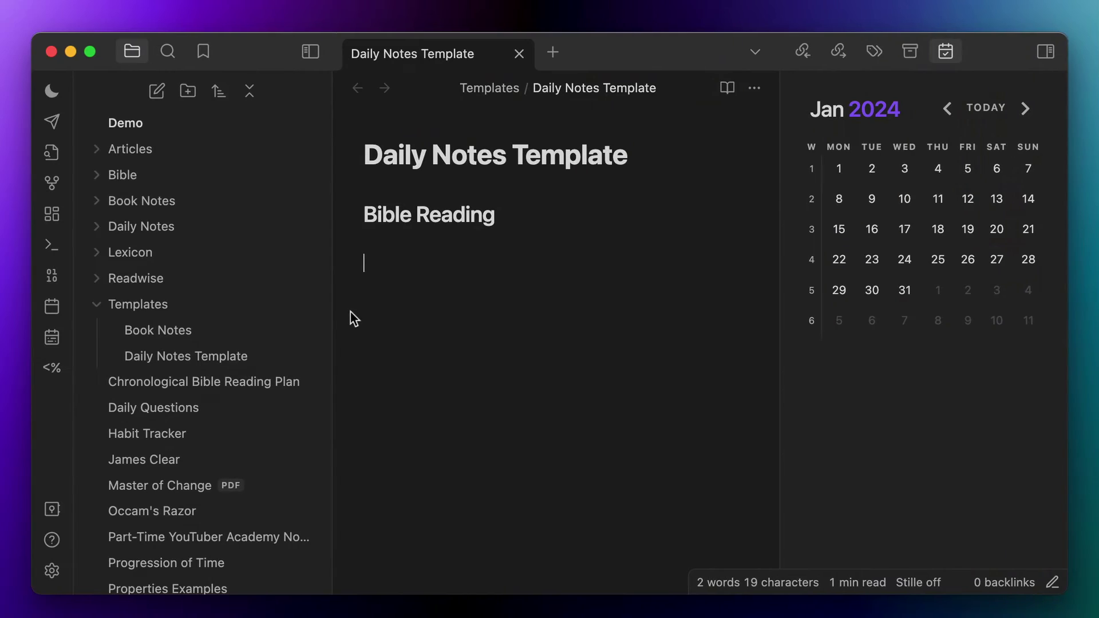
Under Bible Reading in the Daily Notes Template, add a tasks code block with the query line "due {{date:YYYY-MM-DD}}"
type("```tasks")
key("Return")
type("due {{date:")
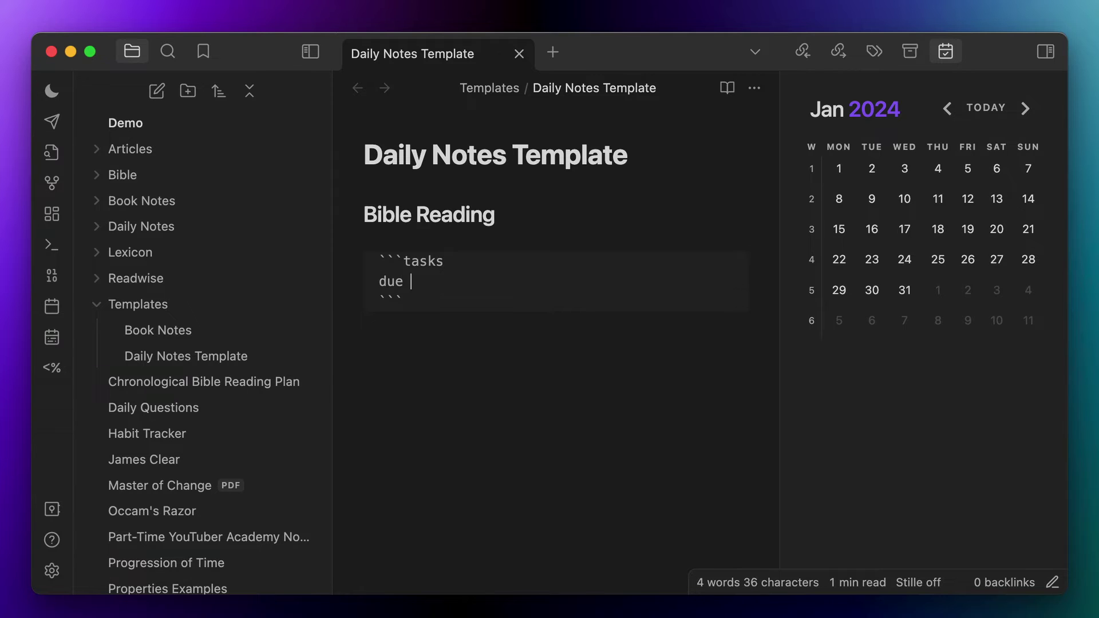
type("YYYY-MM-DD")
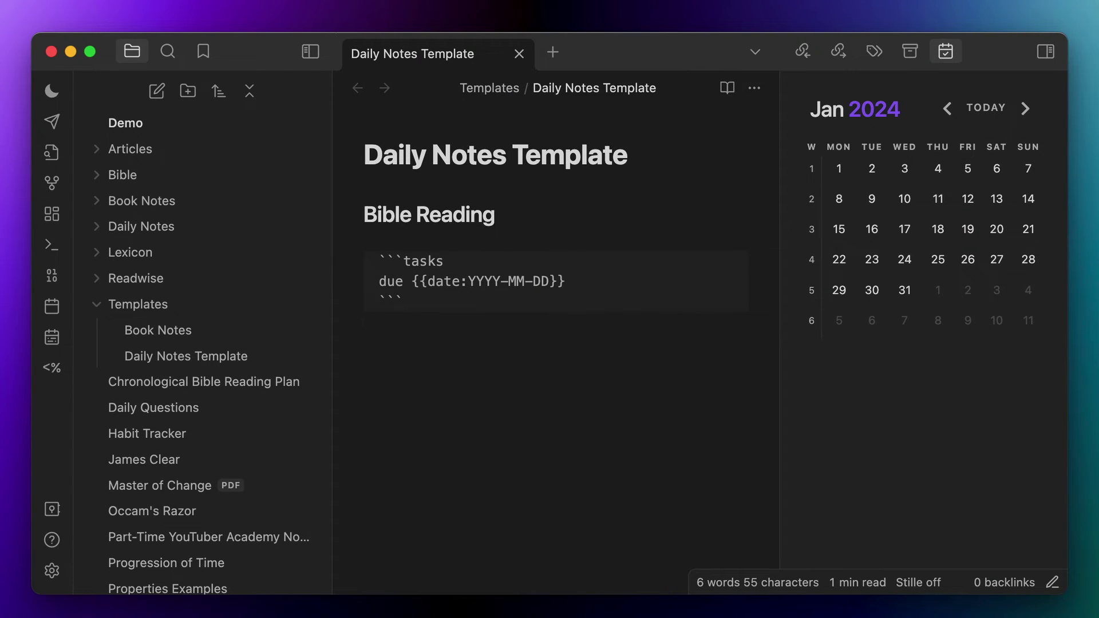
Extend the tasks query with the lines "tags includes #biblereading", "hide tags" and "short mode"
key("Return")
type("tags includes #biblereading")
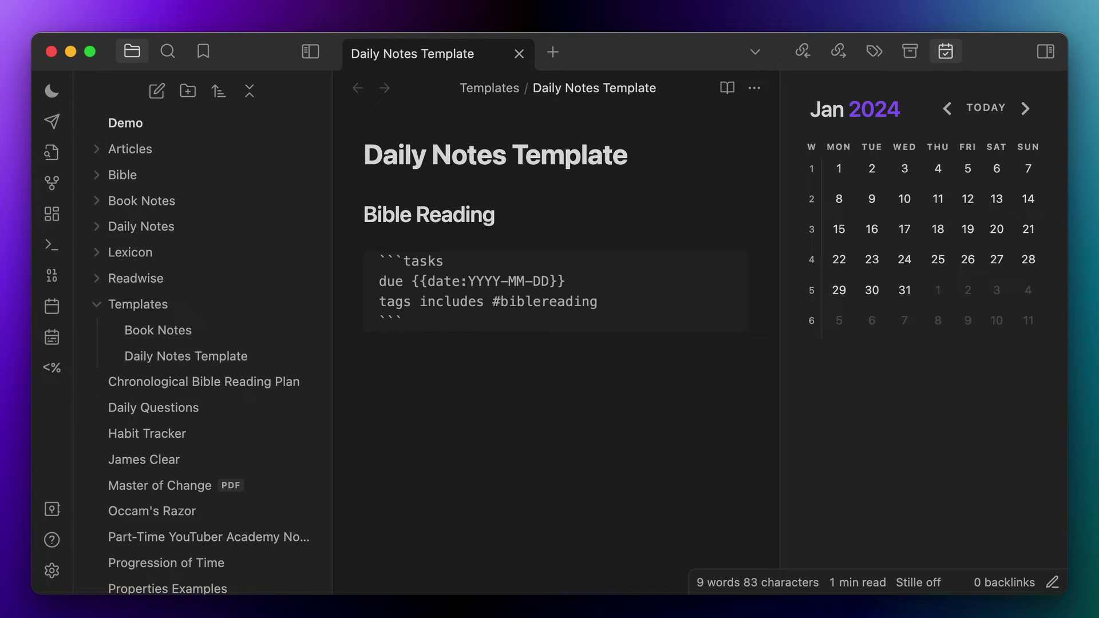
key("Return")
type("hide tags")
key("Return")
type("short mode")
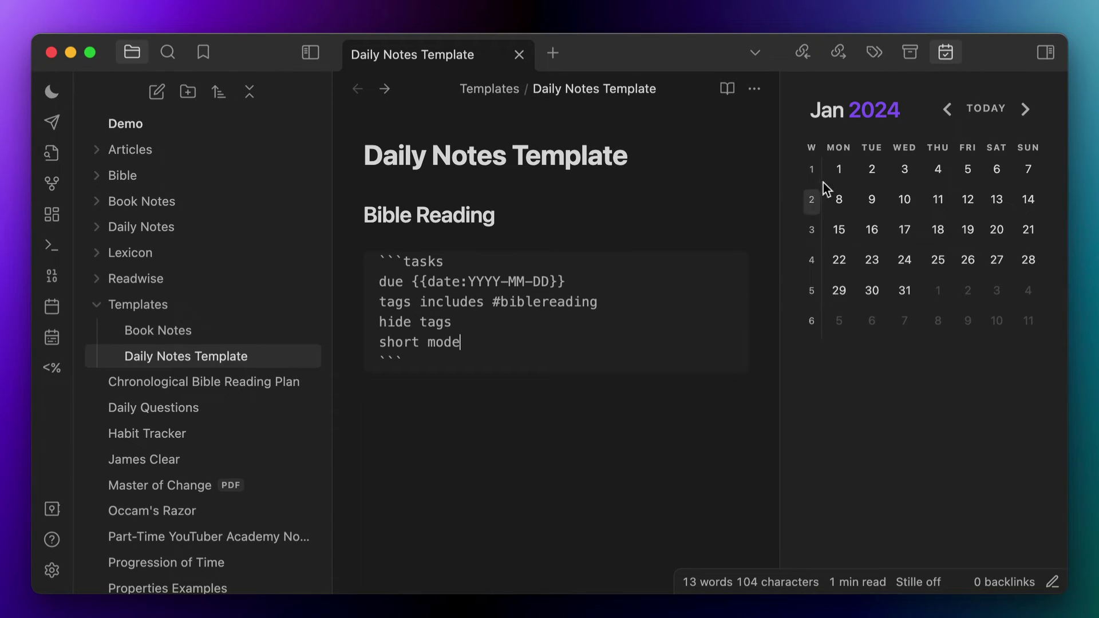
Create the daily note for January 1, 2024 from the calendar
left_click(839, 170)
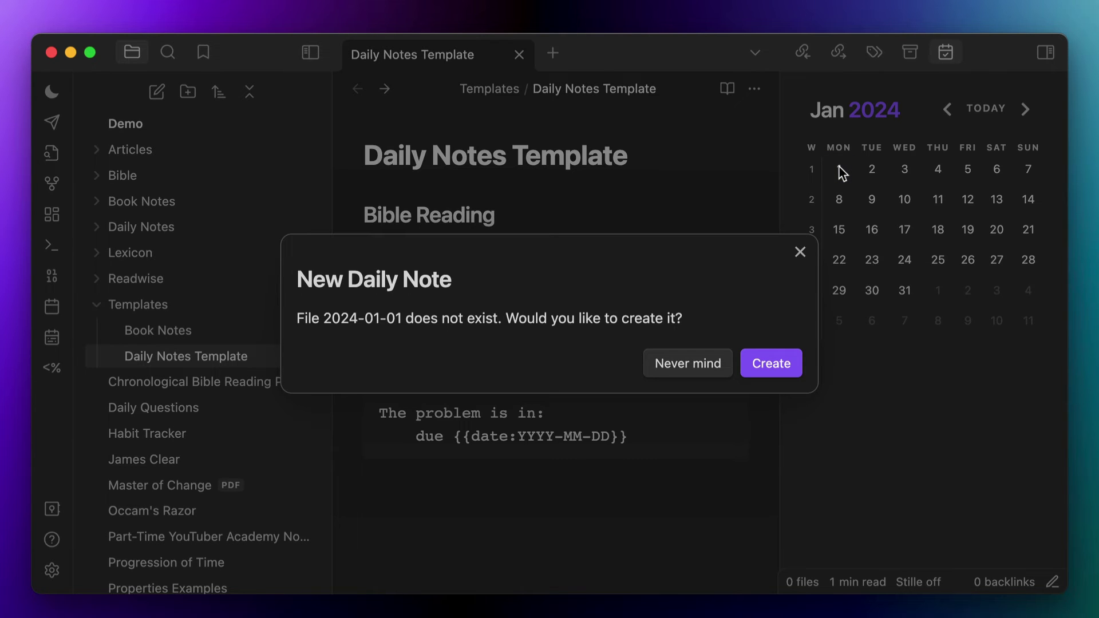
left_click(772, 361)
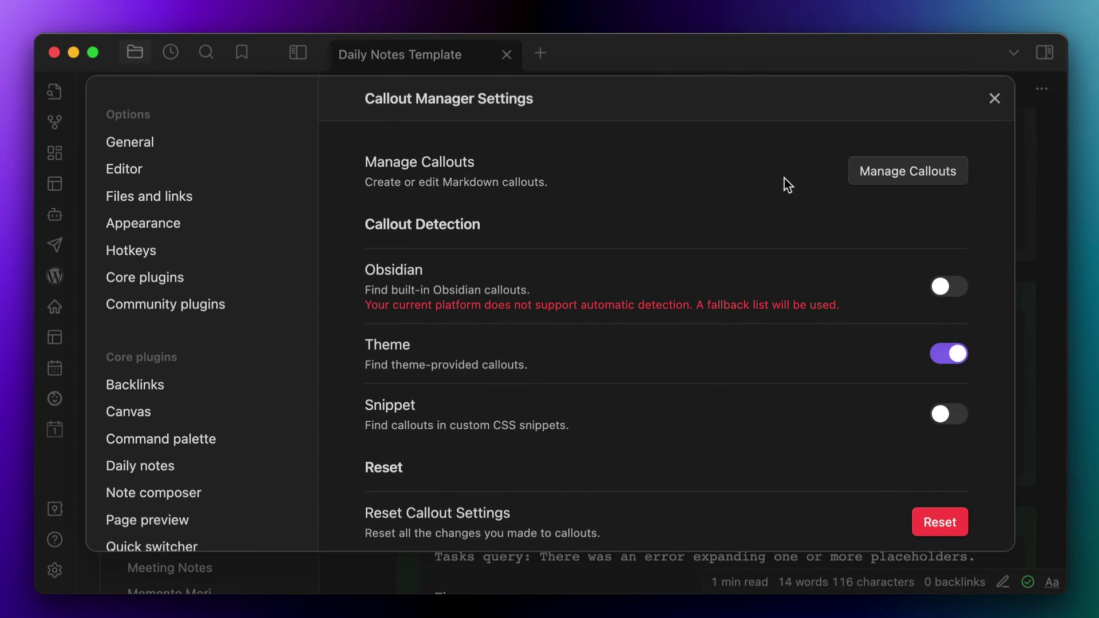
Open the reading callout in Callout Manager and review its color, icon and appearance settings
left_click(887, 174)
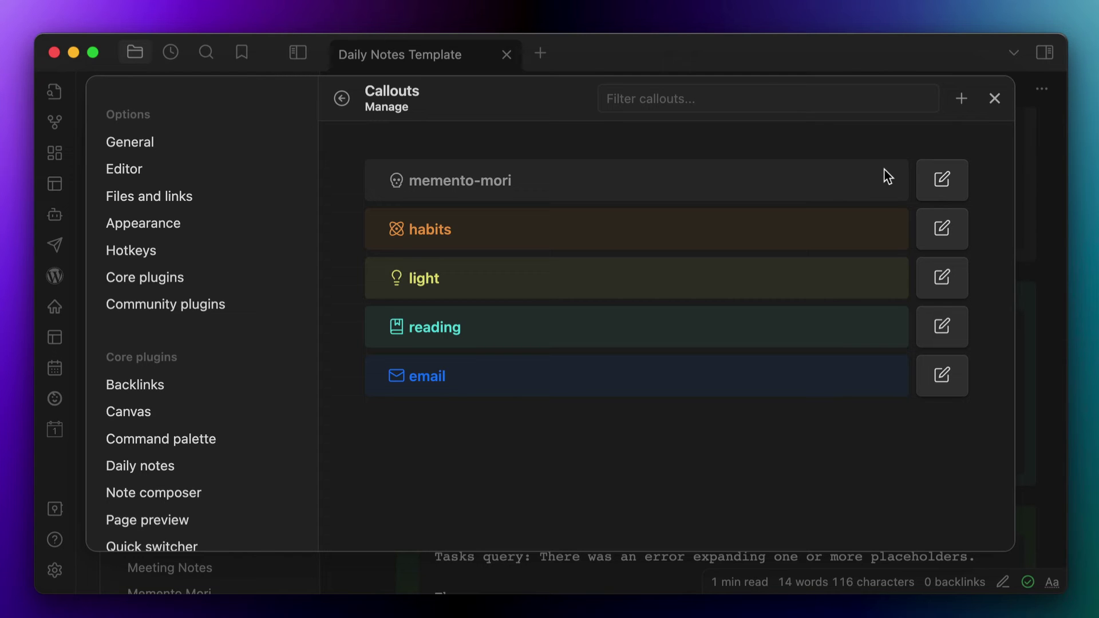
left_click(945, 333)
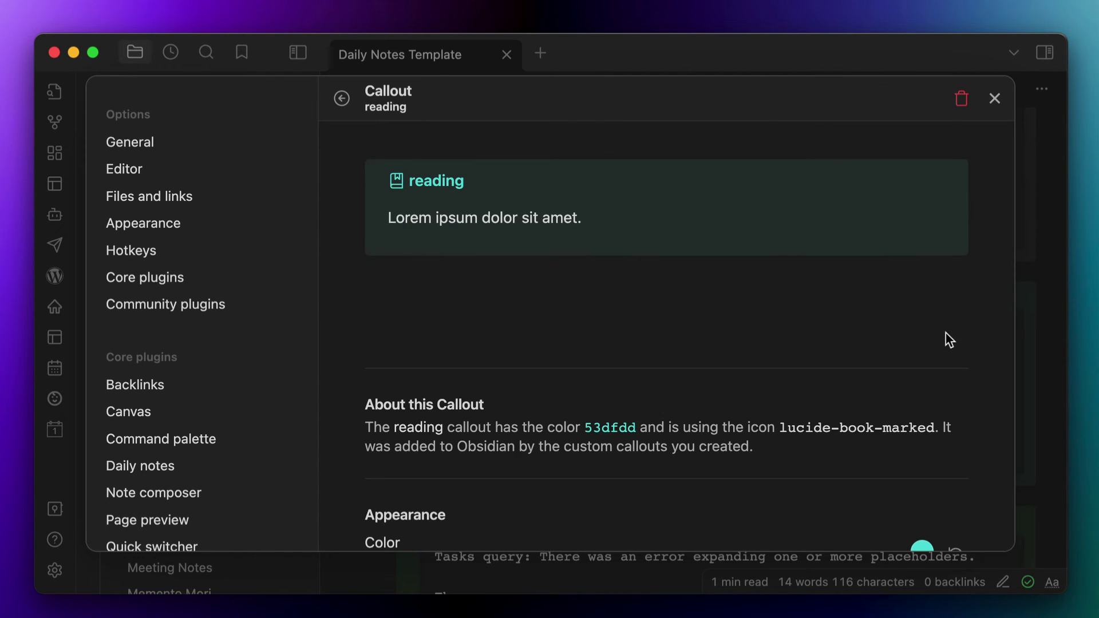
scroll(945, 334, "down", 5)
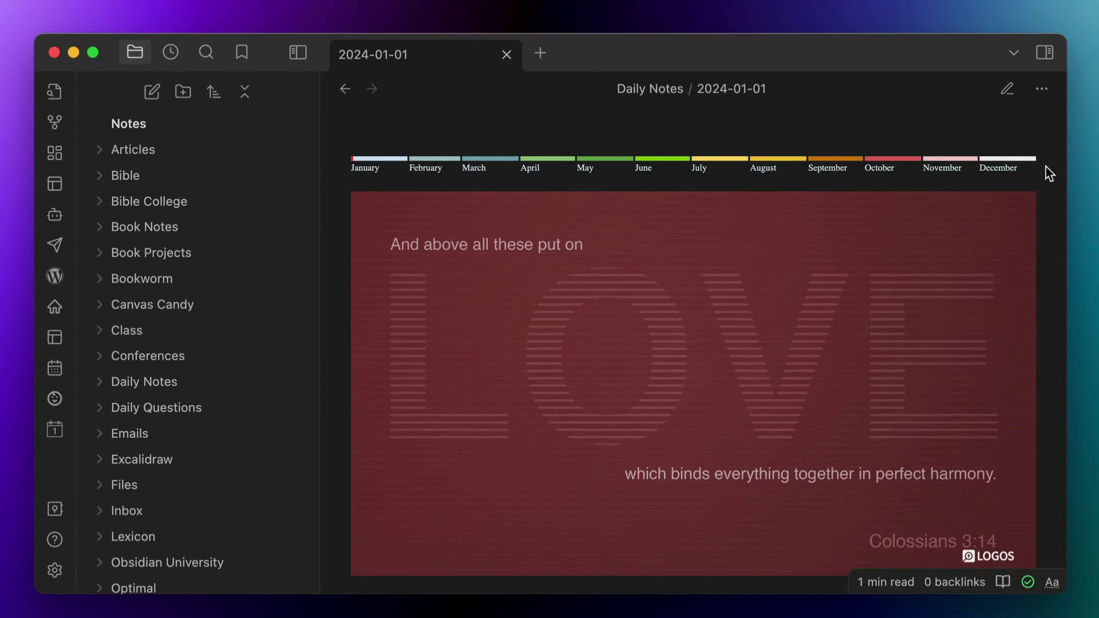
Look through the 2024-01-01 daily note, examining its Bible Reading, Tasks and Habits callouts
scroll(1047, 172, "down", 5)
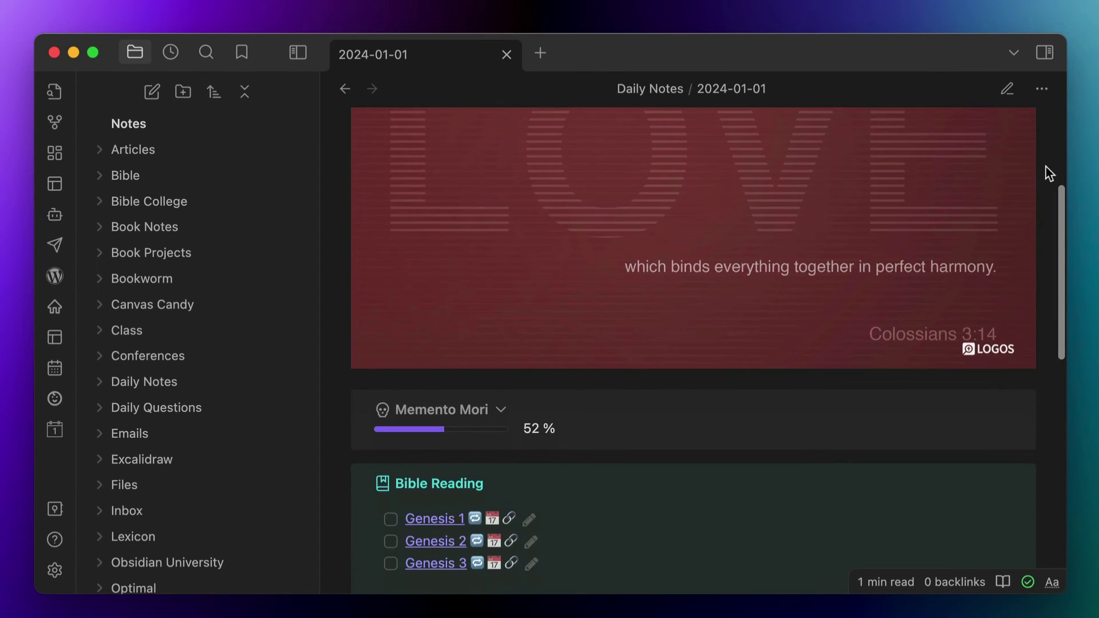
scroll(1045, 167, "down", 5)
scroll(1046, 166, "down", 3)
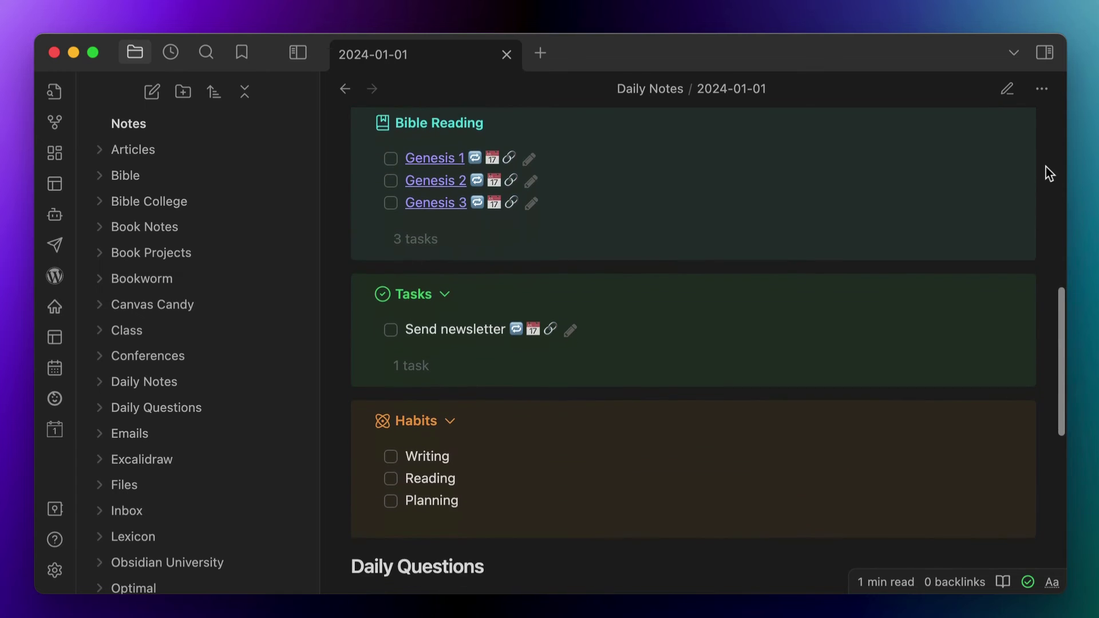
scroll(1046, 166, "down", 1)
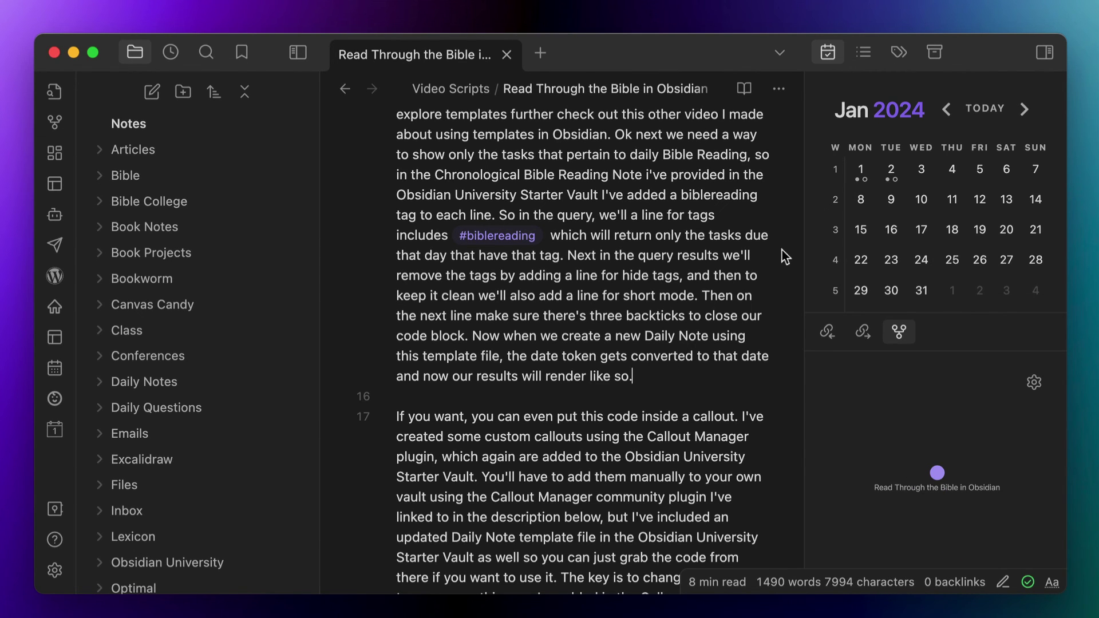
Open the January 1, 2024 daily note from the calendar
left_click(860, 175)
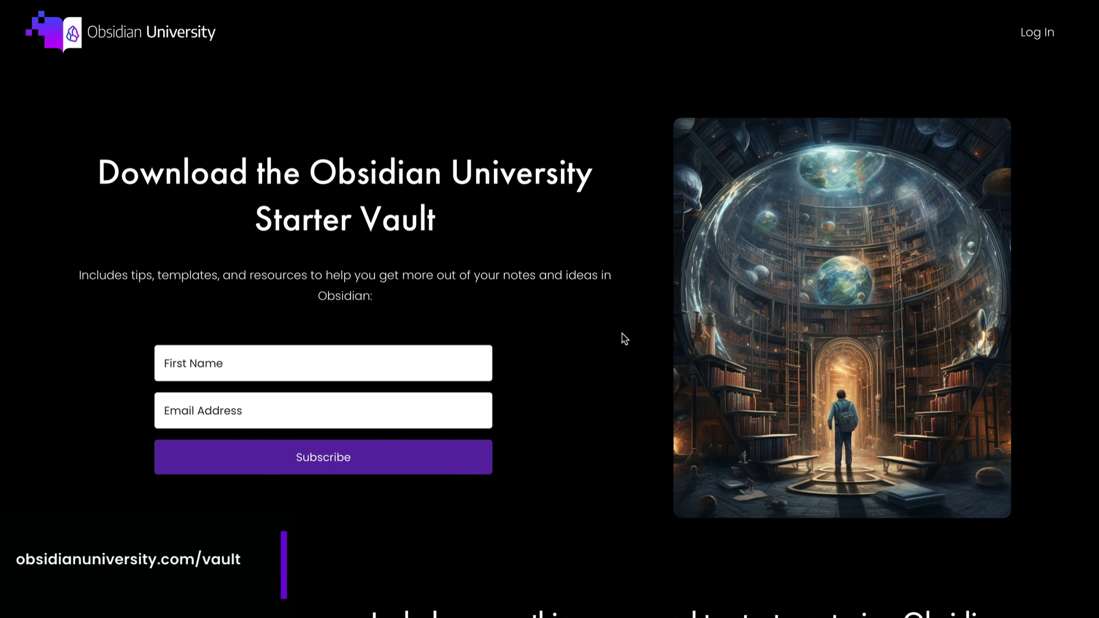
On the Obsidian University Starter Vault web page, read the description of what it includes and browse through the example screenshots
scroll(624, 339, "down", 6)
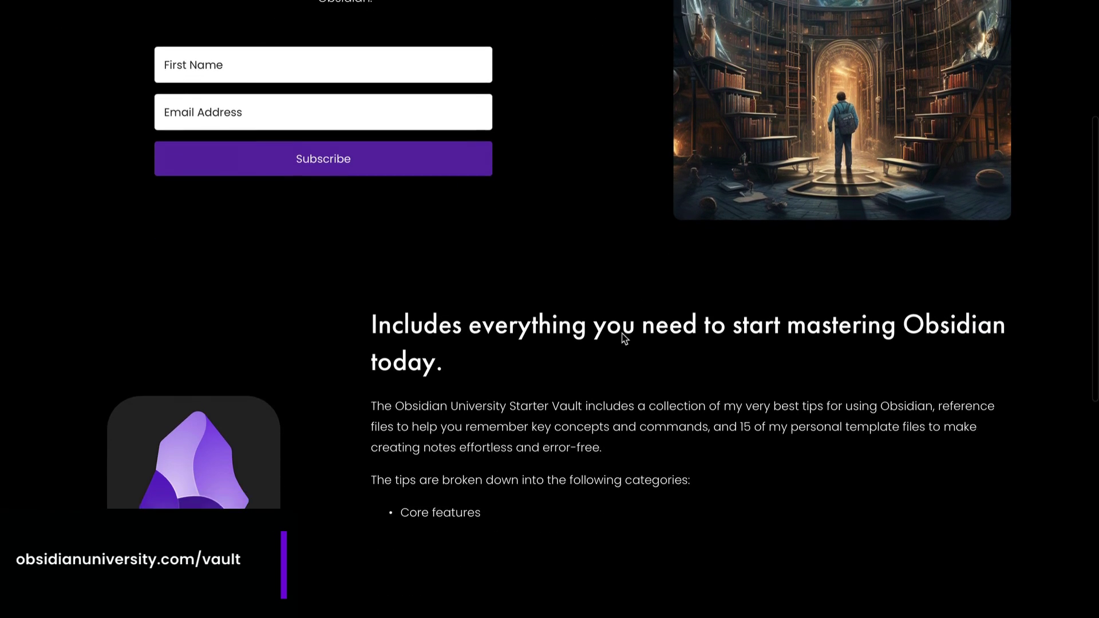
scroll(625, 339, "down", 7)
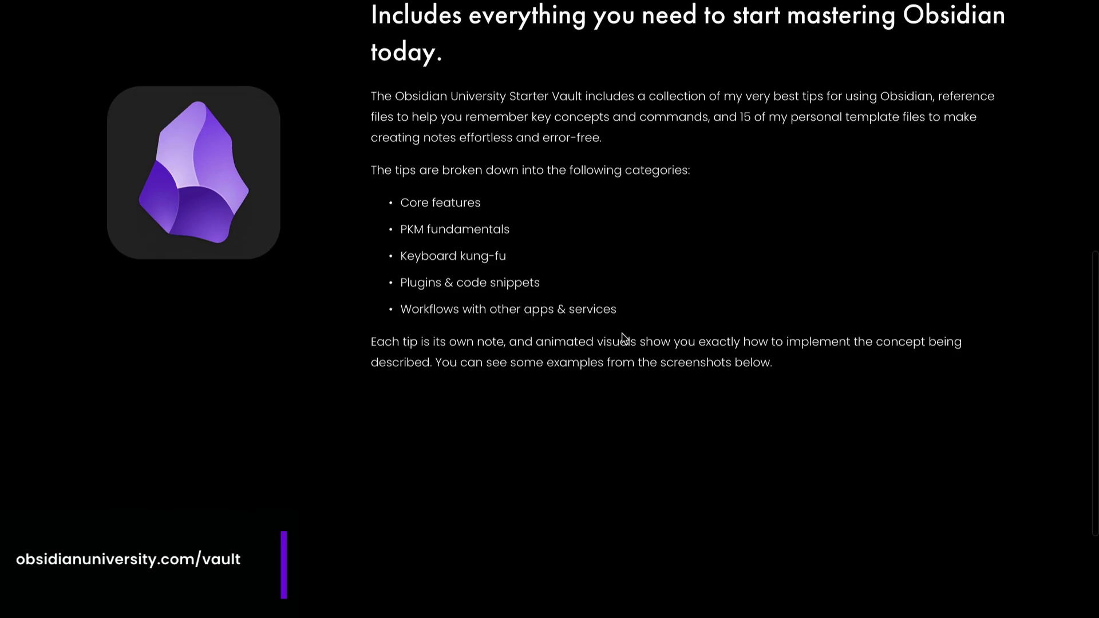
scroll(625, 339, "down", 3)
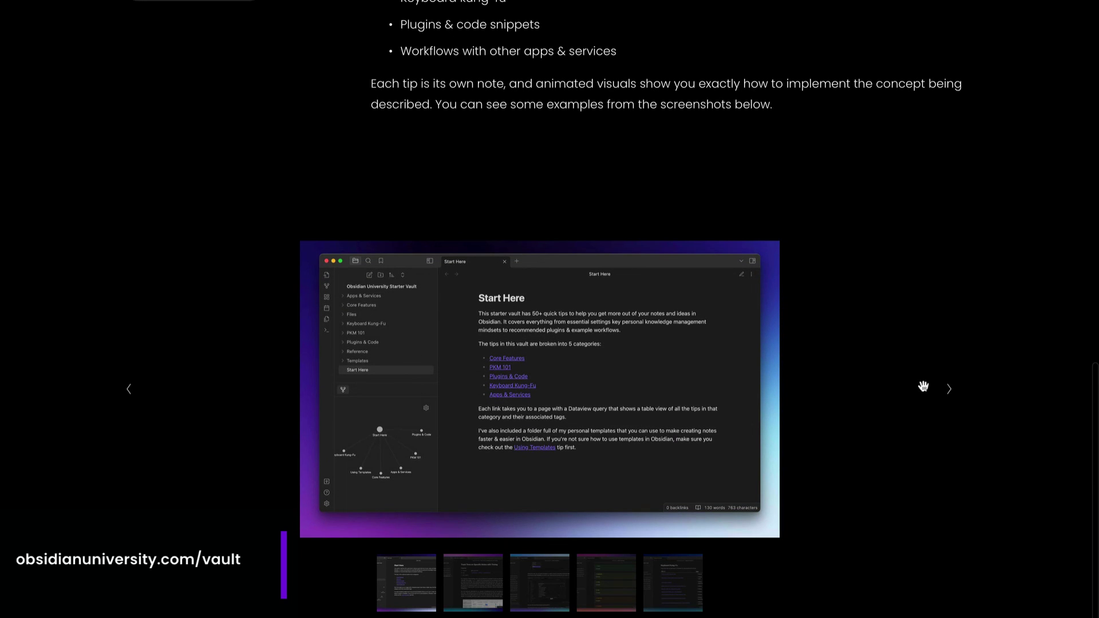
left_click(948, 394)
left_click(949, 393)
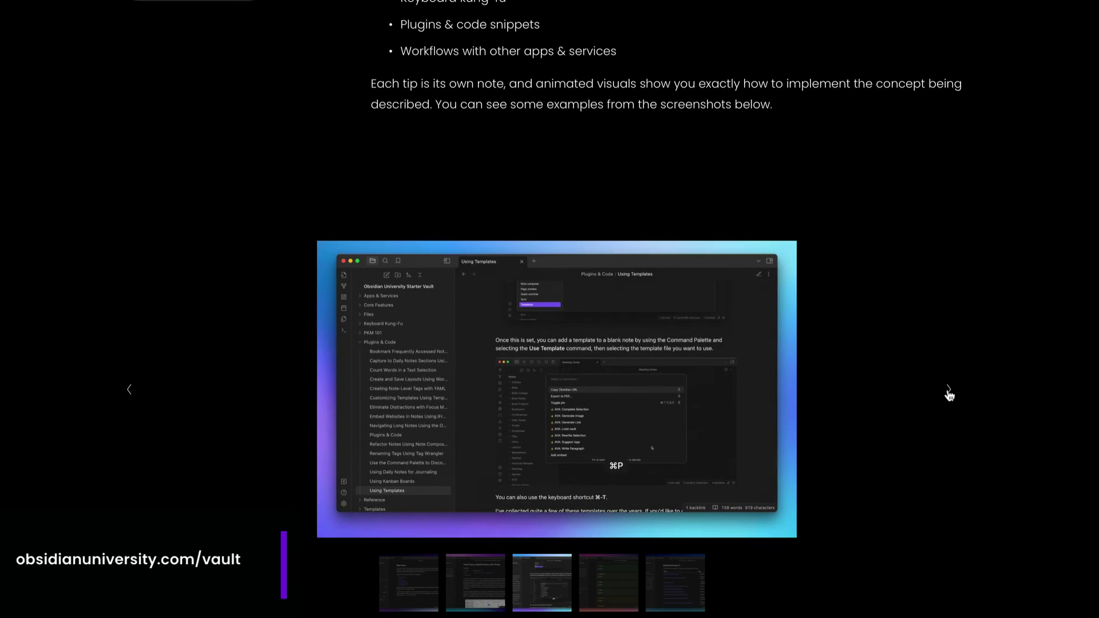
left_click(949, 394)
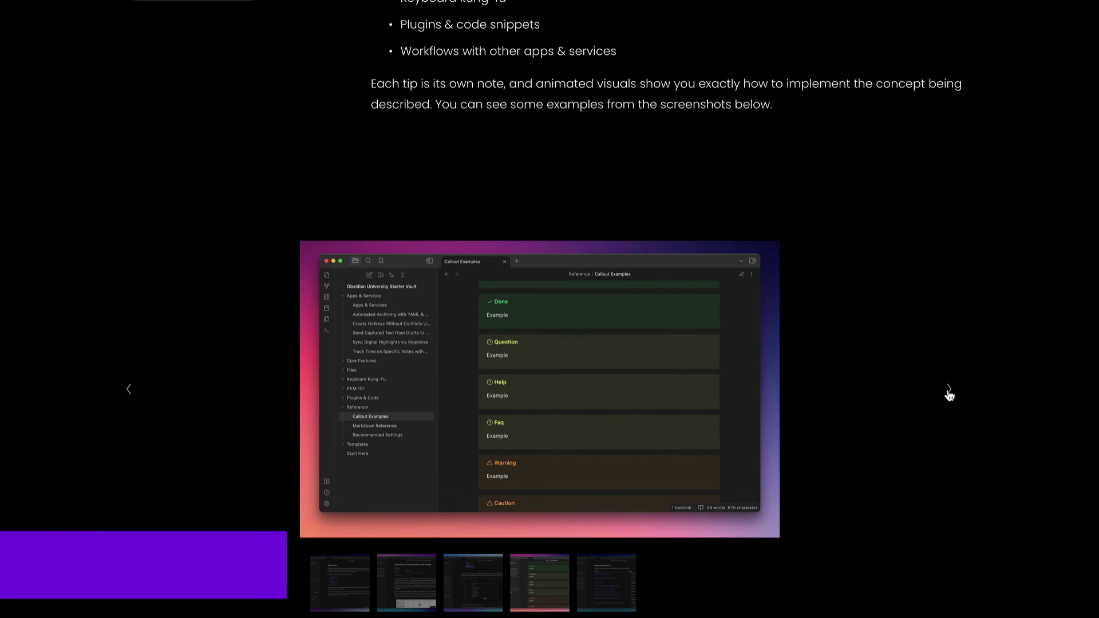
left_click(949, 394)
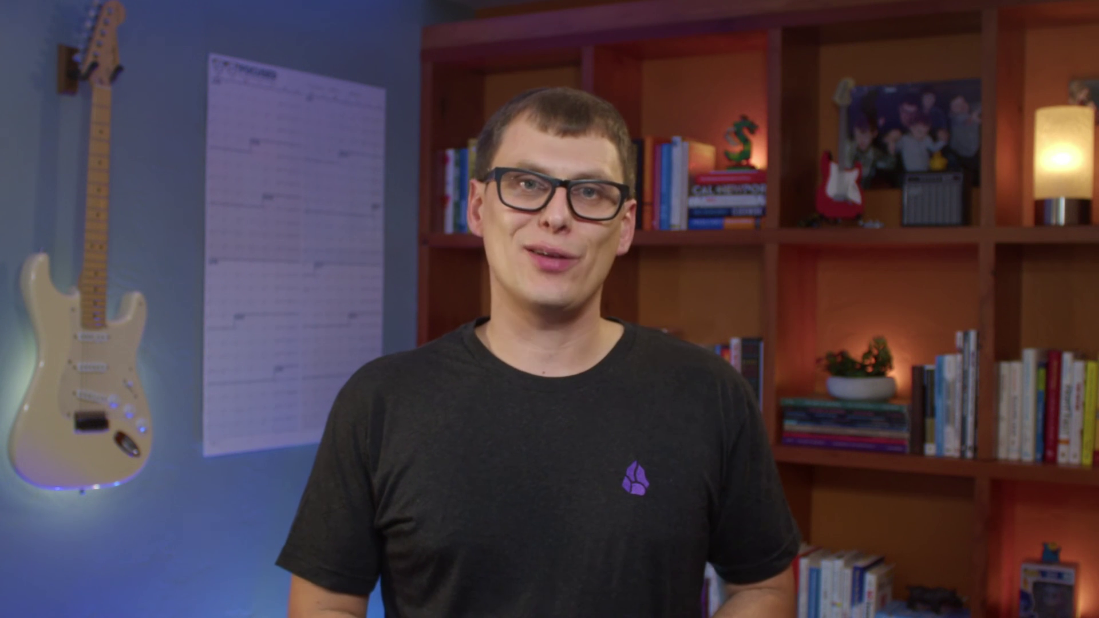